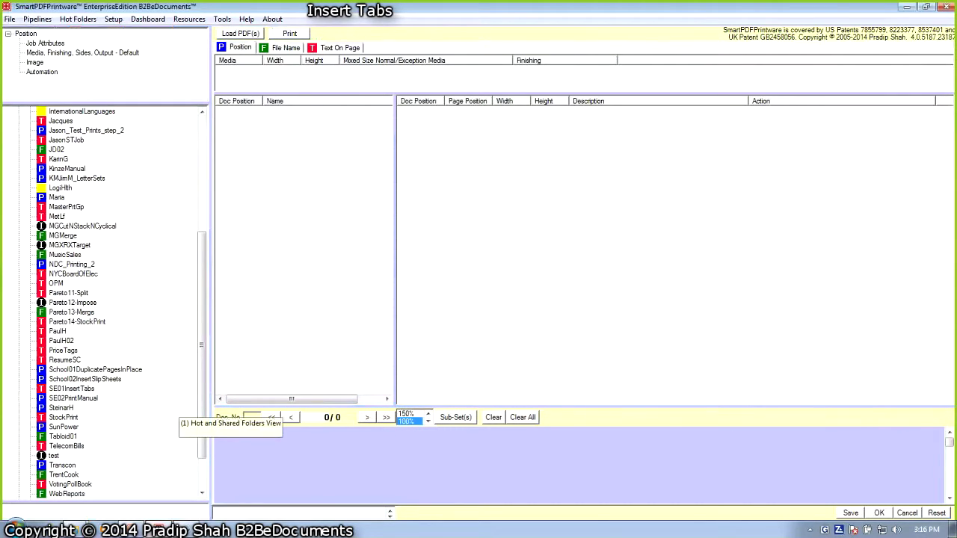
# Set the workflow automation method of the SE01InsertTabs hot folder to Text On Page
pyautogui.click(72, 389)
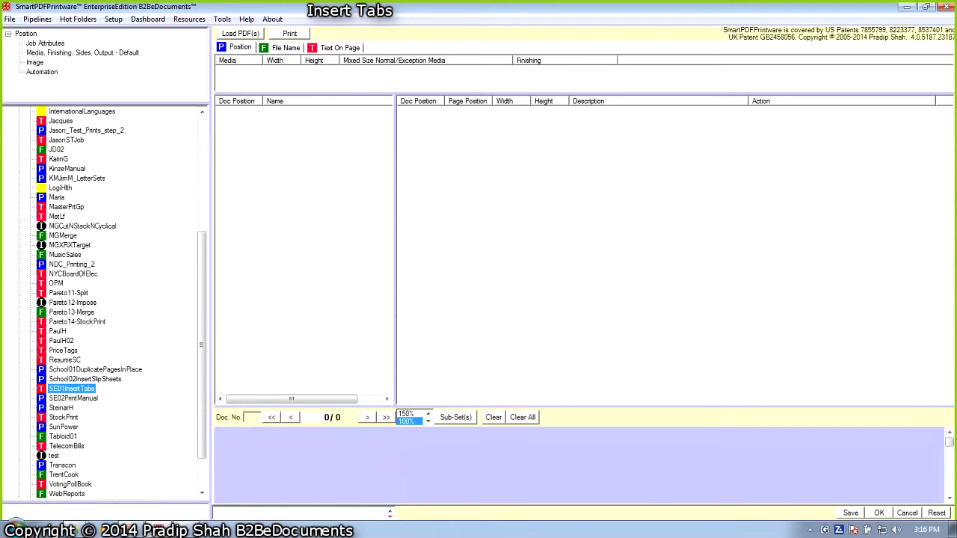
pyautogui.rightClick(74, 389)
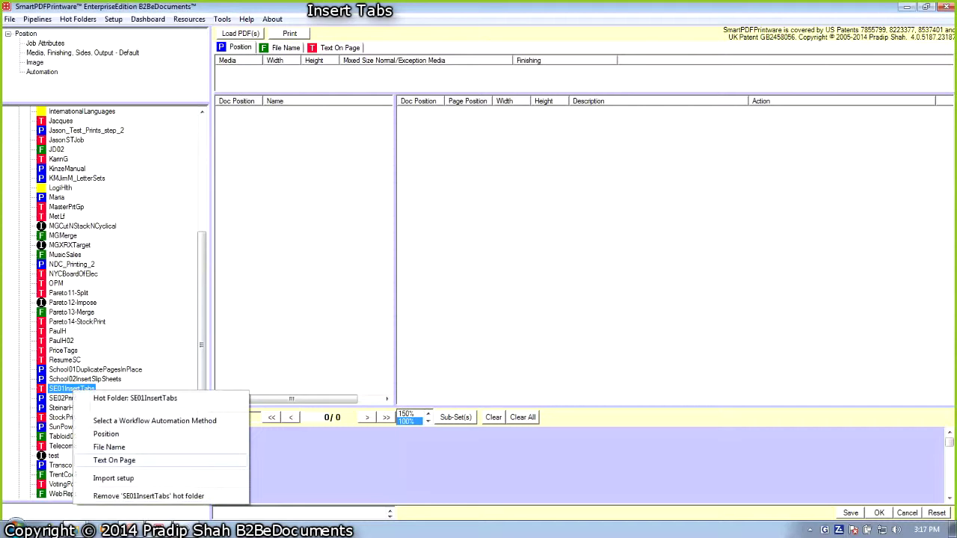
pyautogui.click(114, 459)
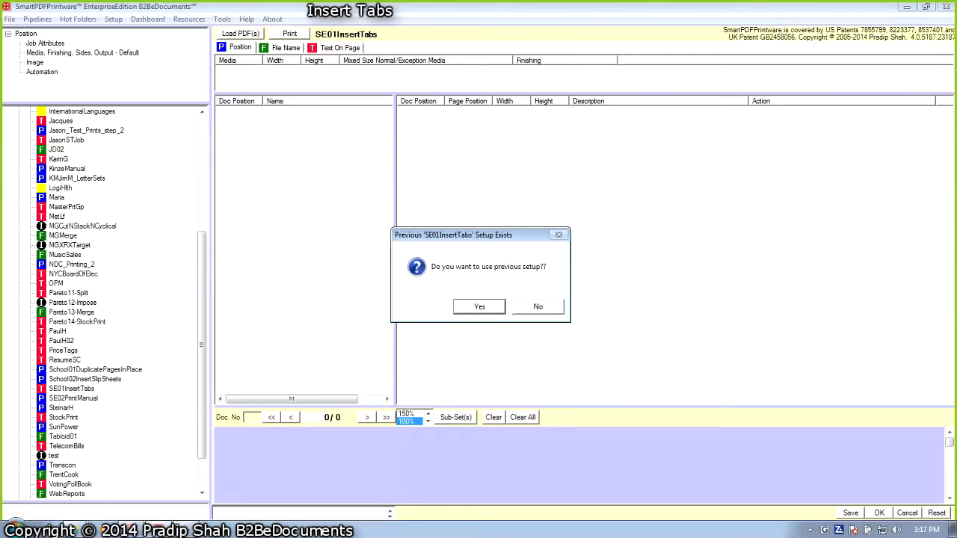
pyautogui.press('Return')
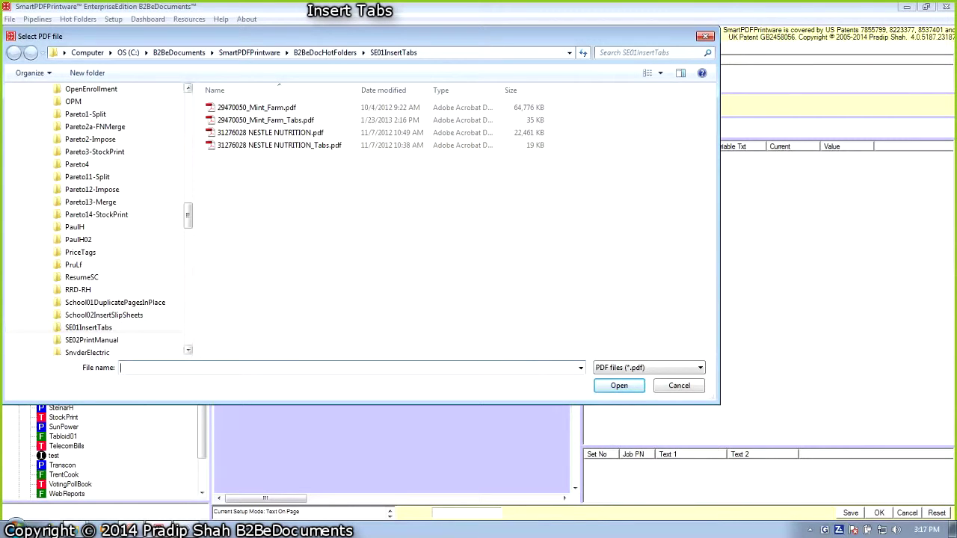
# Load 29470050_Mint_Farm.pdf and 29470050_Mint_Farm_Tabs.pdf, and order them so the Tabs file is the source document
pyautogui.click(257, 107)
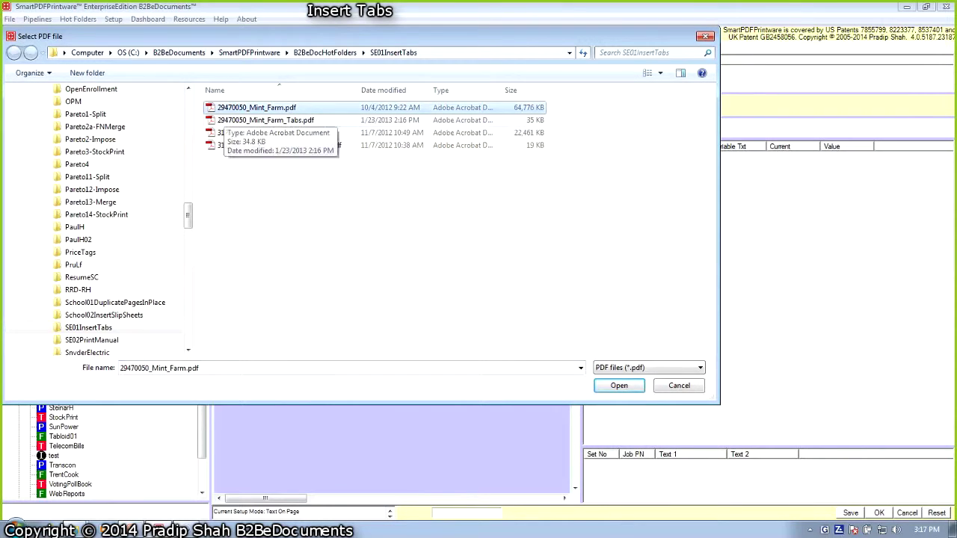
pyautogui.keyDown('ctrl'); pyautogui.click(265, 120); pyautogui.keyUp('ctrl')
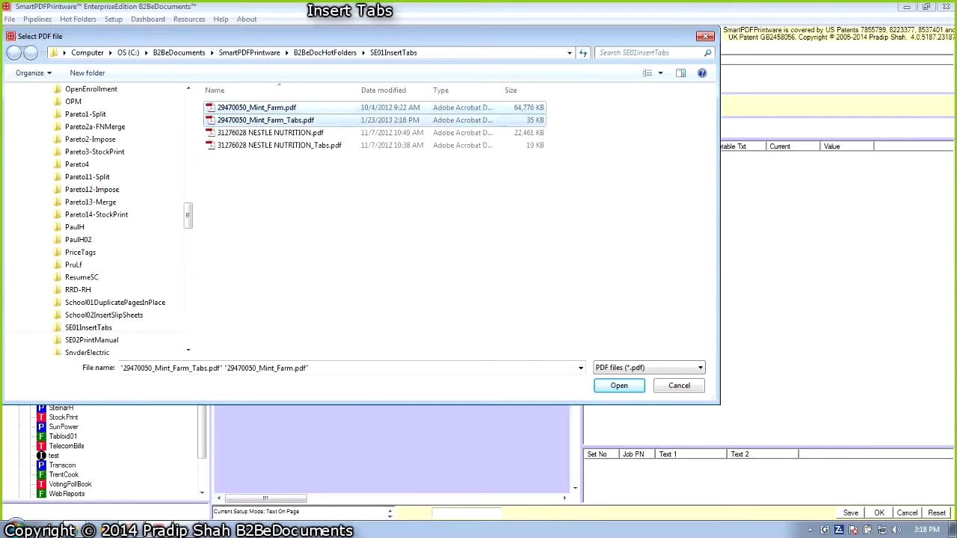
pyautogui.press('Return')
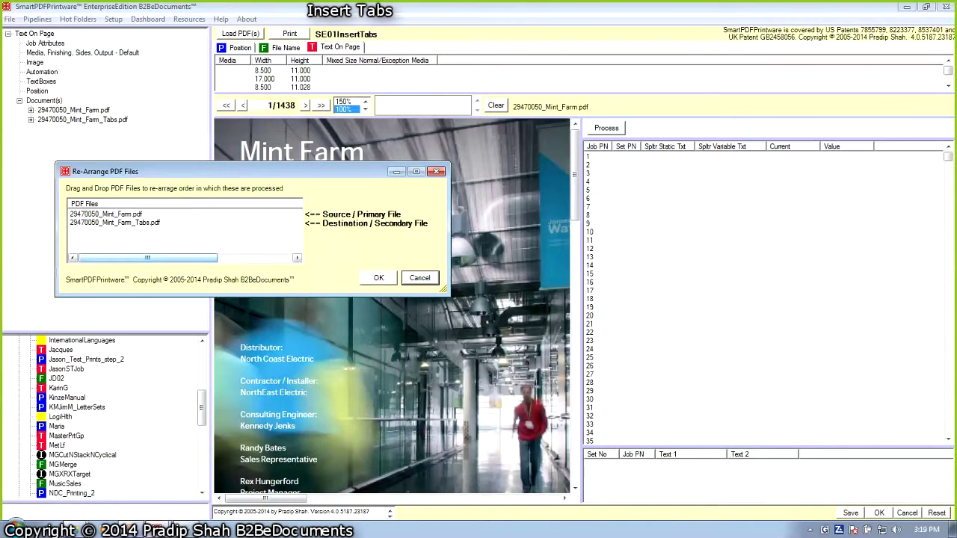
pyautogui.moveTo(114, 223); pyautogui.dragTo(106, 214)
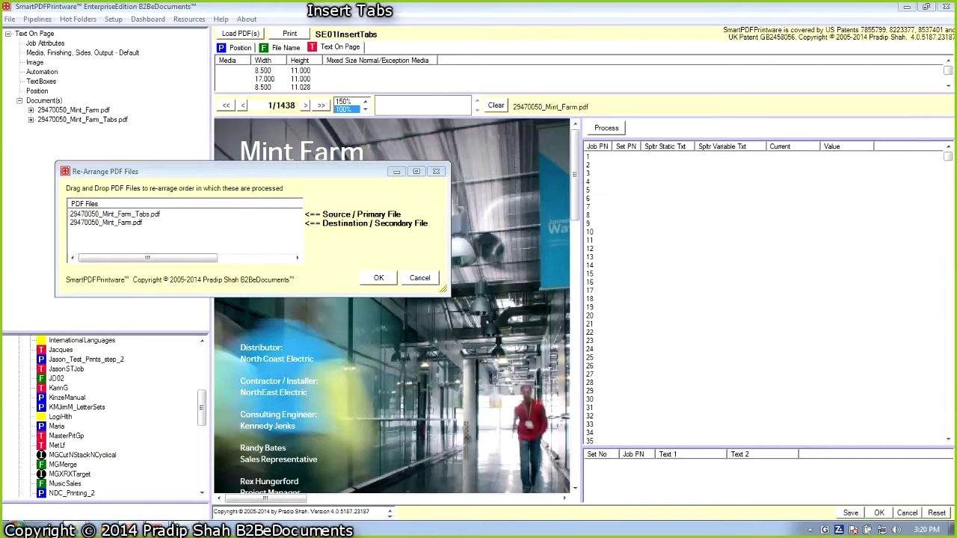
pyautogui.press('Return')
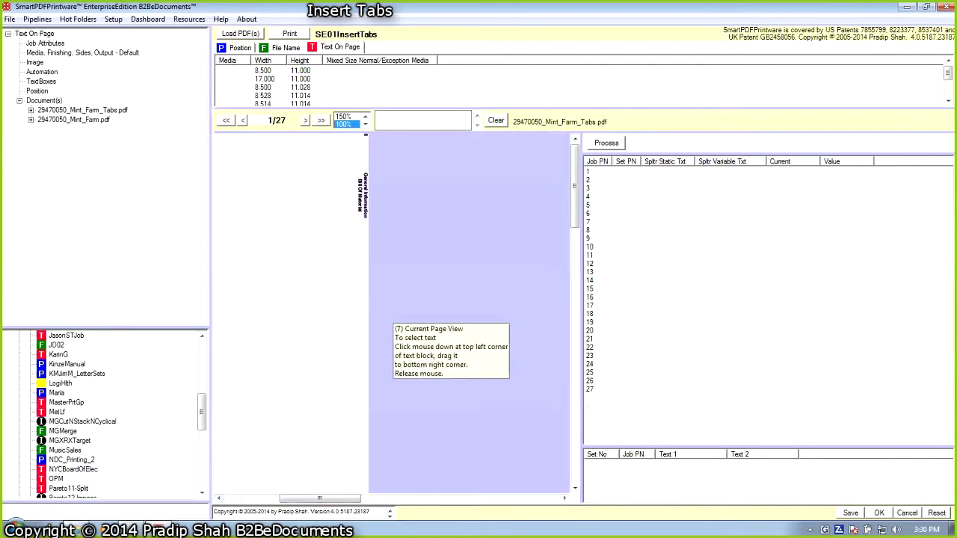
# Select the area around the page number 76 on page 3 of the Tabs PDF, viewed at 200%
pyautogui.press('Up')
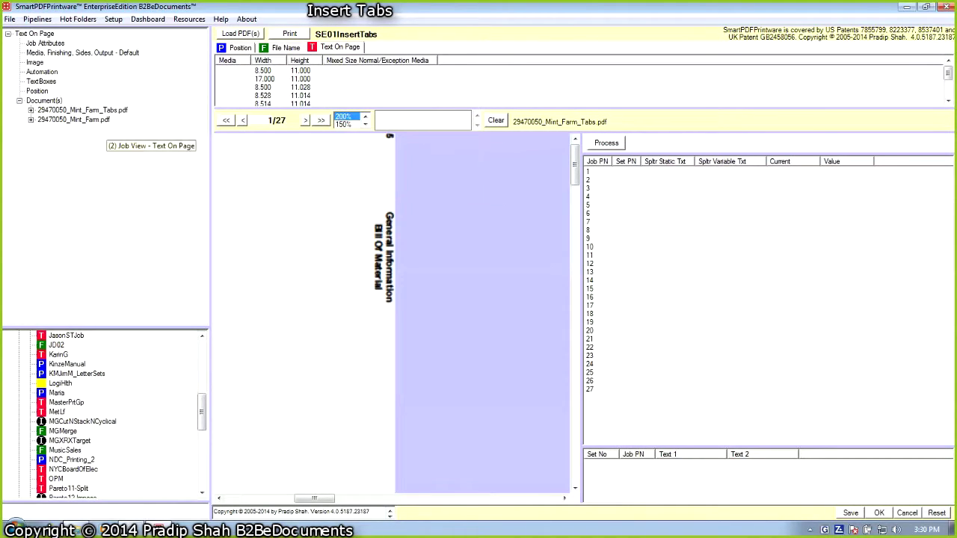
pyautogui.click(305, 120)
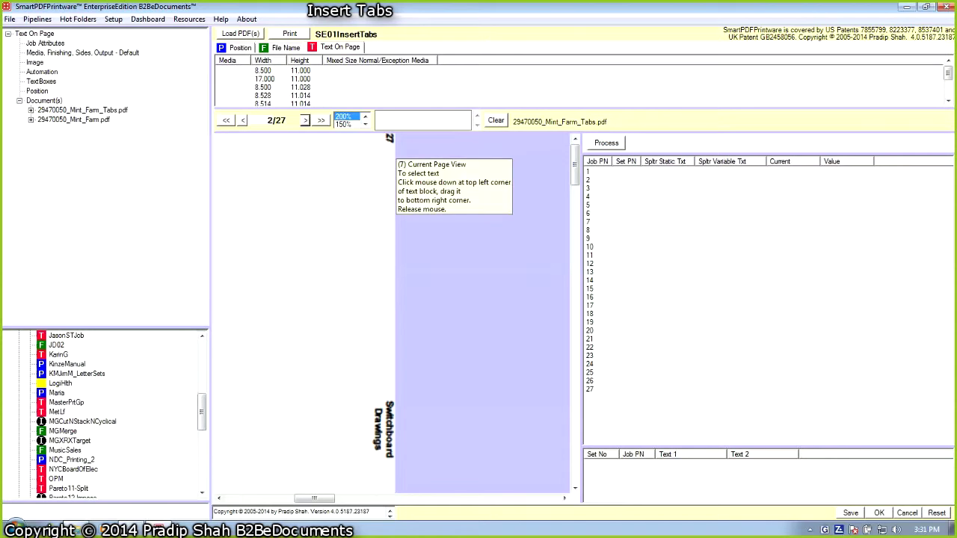
pyautogui.press('Return')
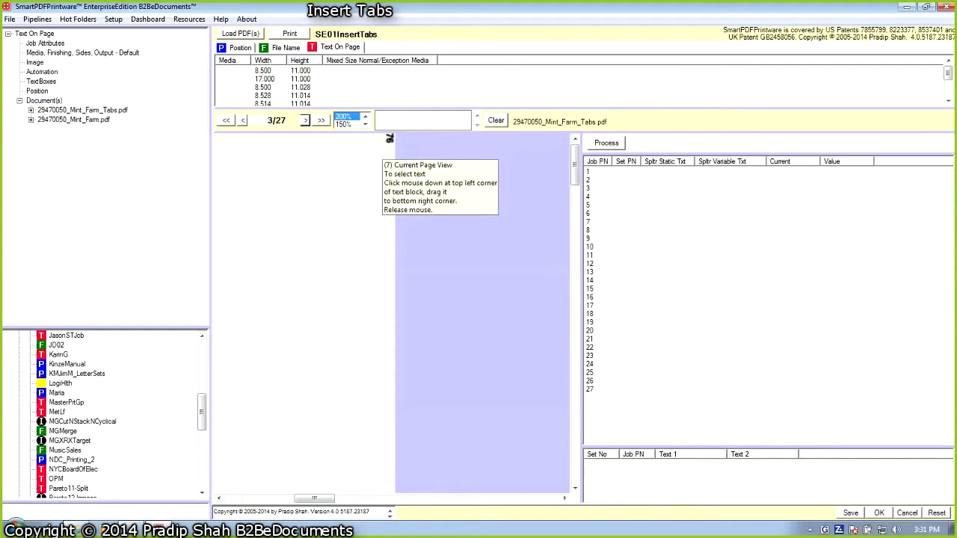
pyautogui.moveTo(388, 139); pyautogui.dragTo(392, 178)
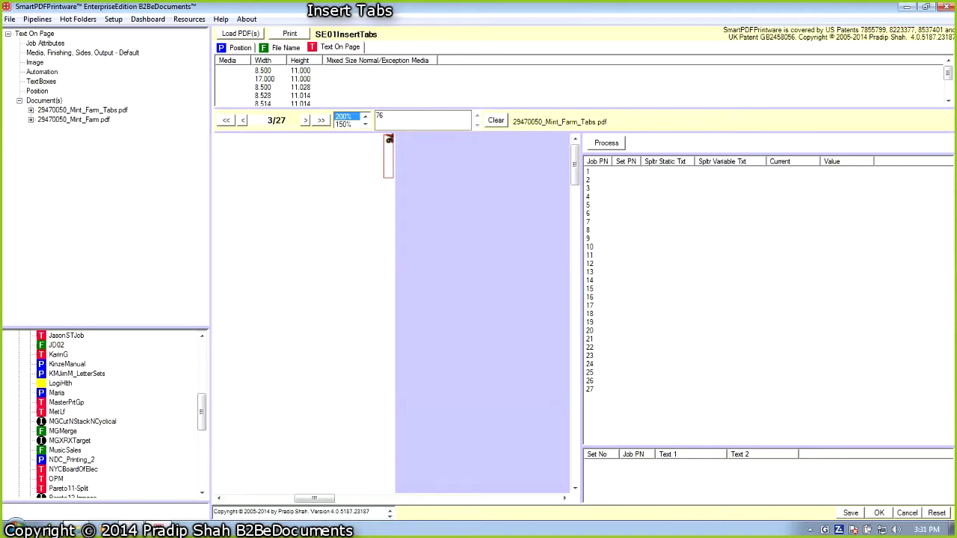
# Use the selected variable text as the destination page number where each source-document page is inserted in the merge
pyautogui.rightClick(389, 139)
pyautogui.moveTo(523, 232)
pyautogui.moveTo(509, 420)
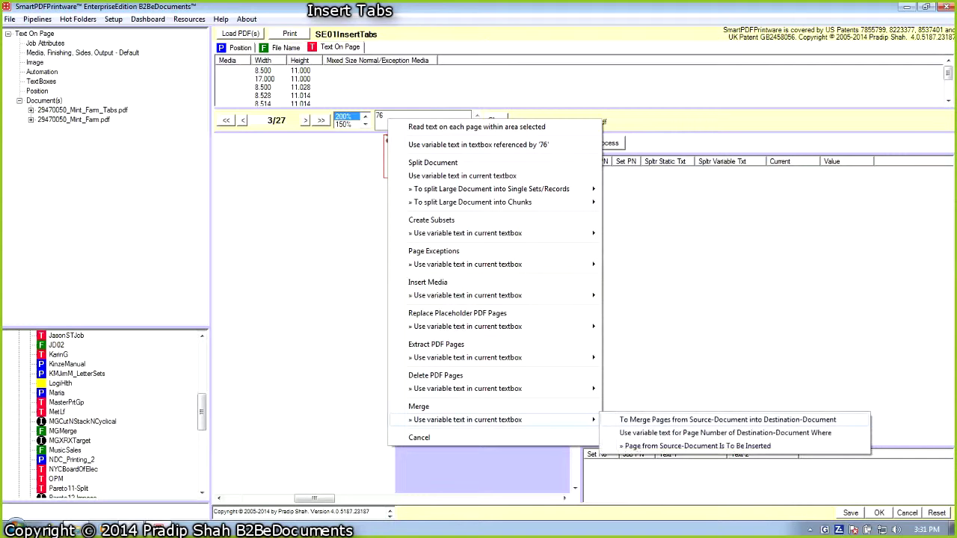
pyautogui.click(727, 420)
pyautogui.rightClick(391, 114)
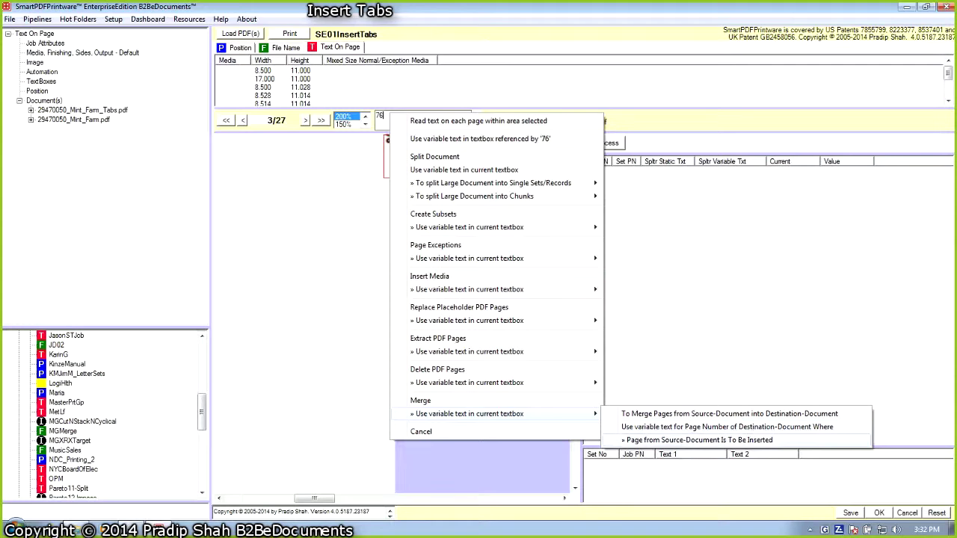
pyautogui.click(699, 439)
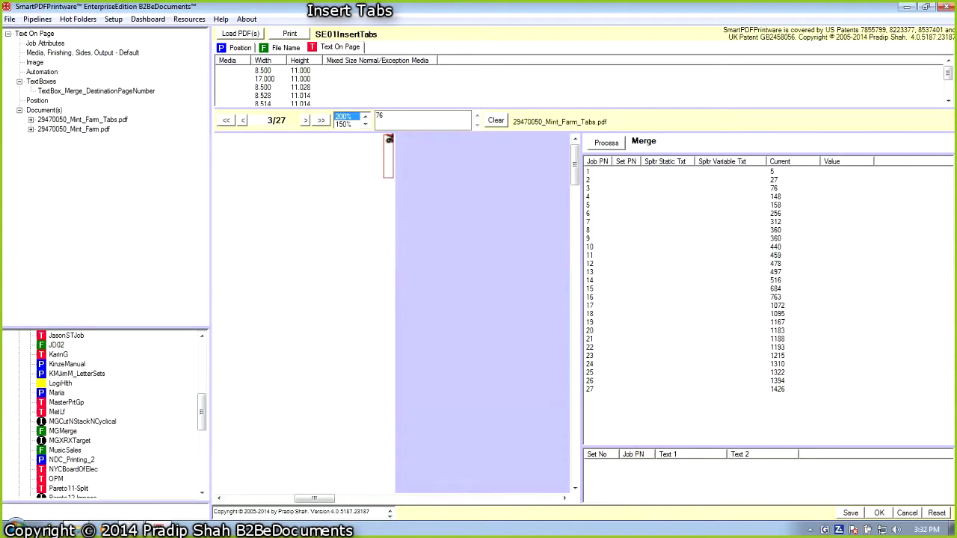
# Set the documents to merge using a key, inserting each source page into the destination document at the destination page number
pyautogui.rightClick(46, 111)
pyautogui.moveTo(81, 134)
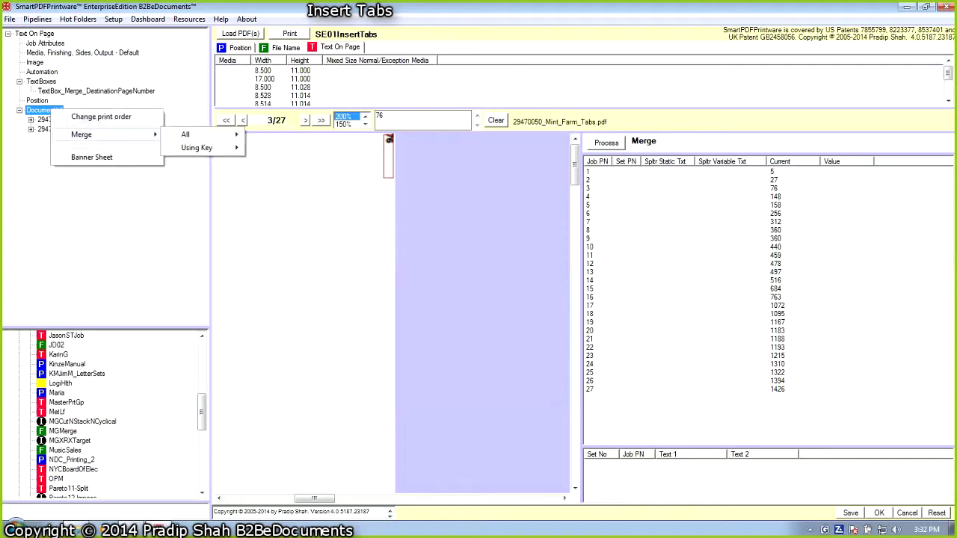
pyautogui.moveTo(196, 147)
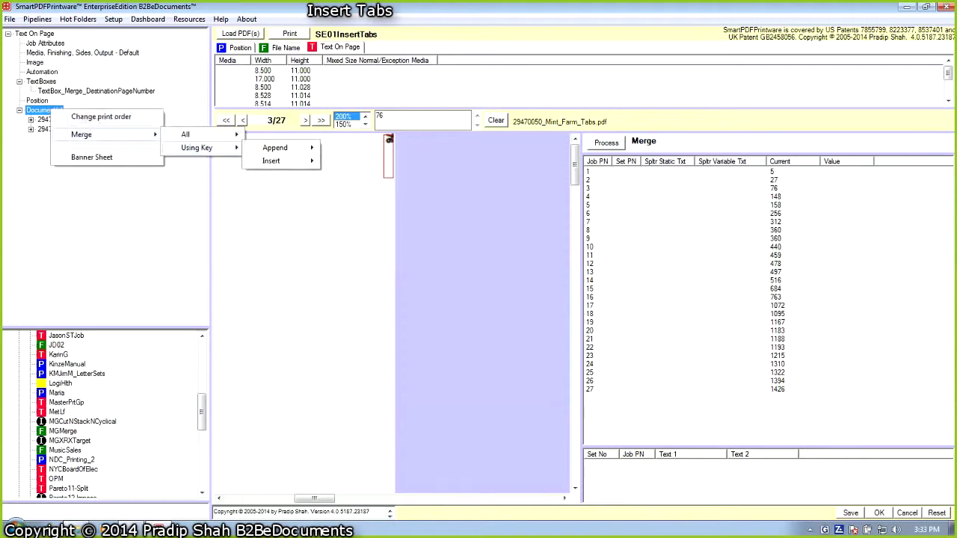
pyautogui.moveTo(271, 160)
pyautogui.moveTo(411, 174)
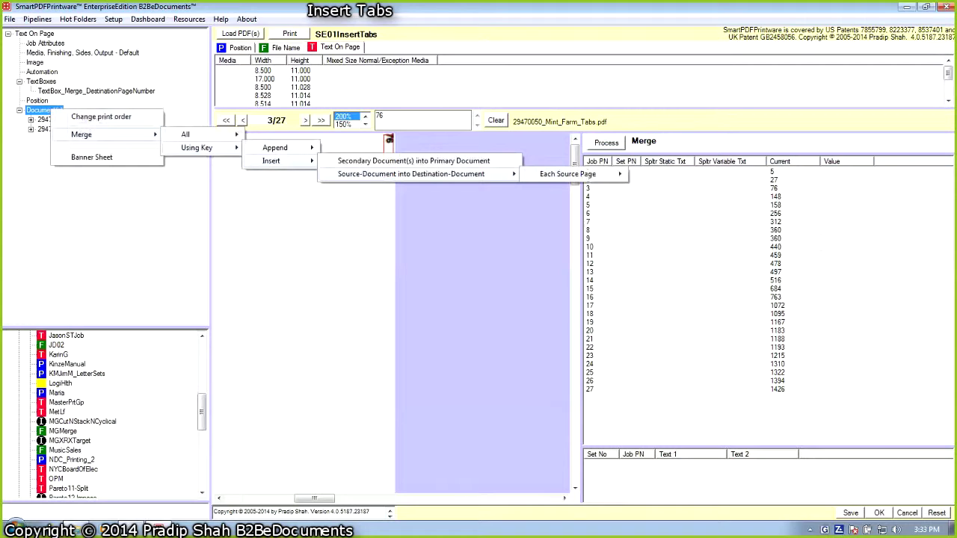
pyautogui.moveTo(568, 174)
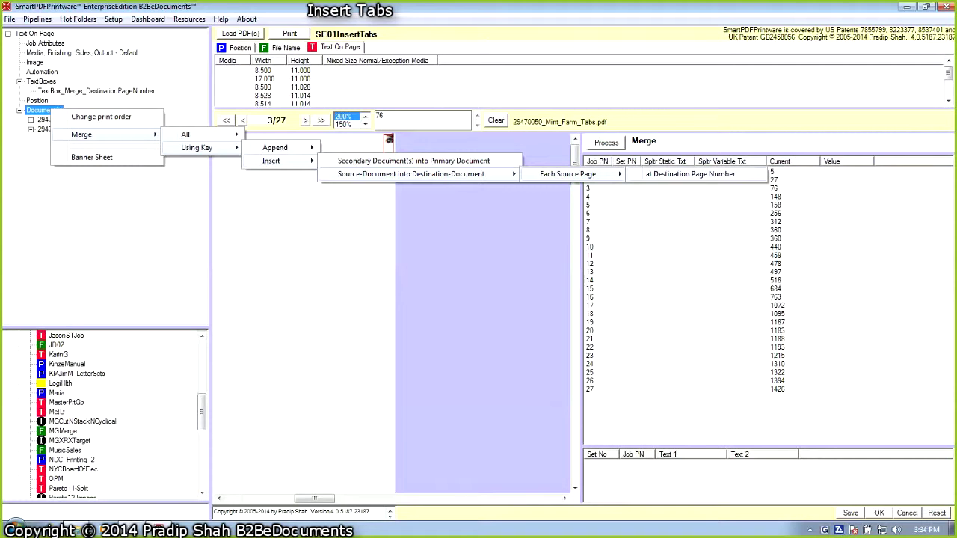
pyautogui.click(690, 173)
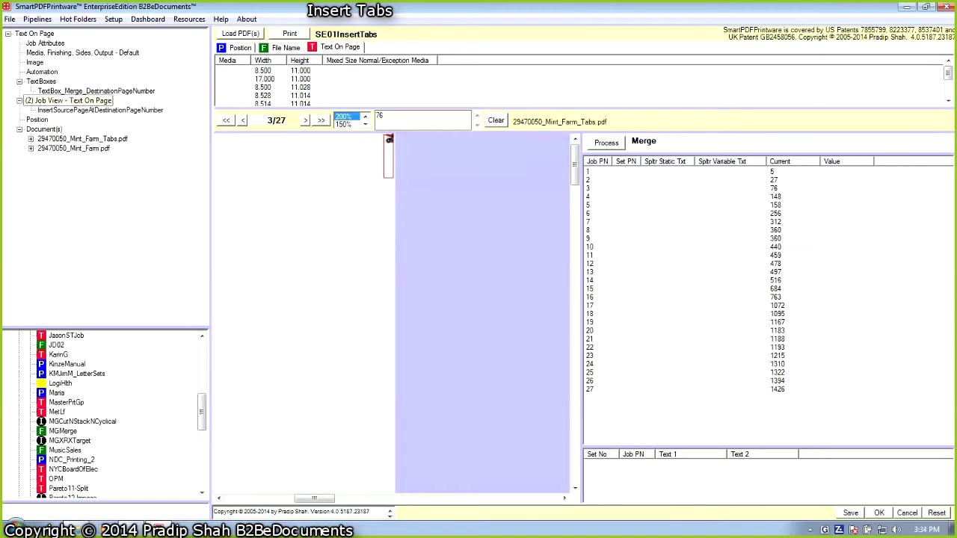
# Set up automatic identification of source and destination files for the merge, using "_Tabs" as the source file ID
pyautogui.rightClick(34, 100)
pyautogui.moveTo(60, 107)
pyautogui.click(192, 107)
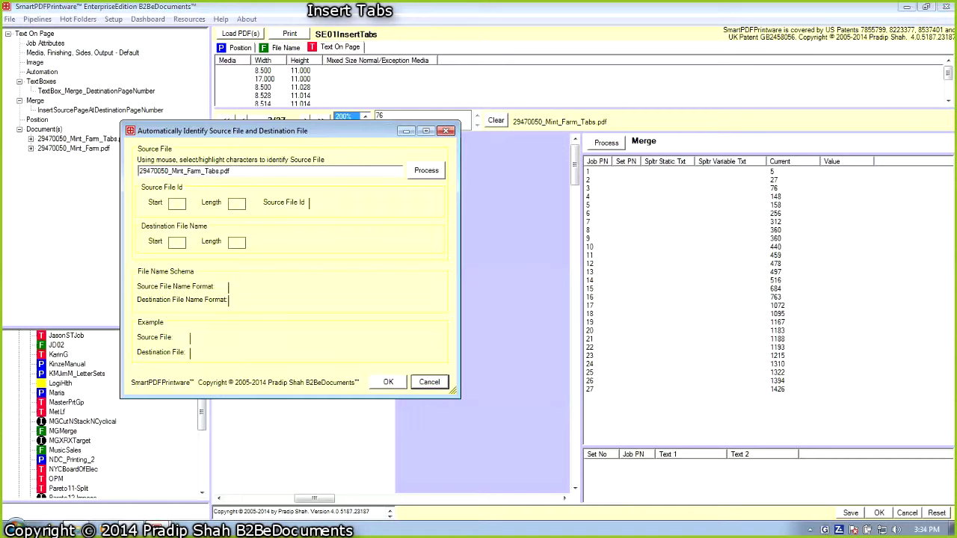
pyautogui.moveTo(202, 171); pyautogui.dragTo(220, 170)
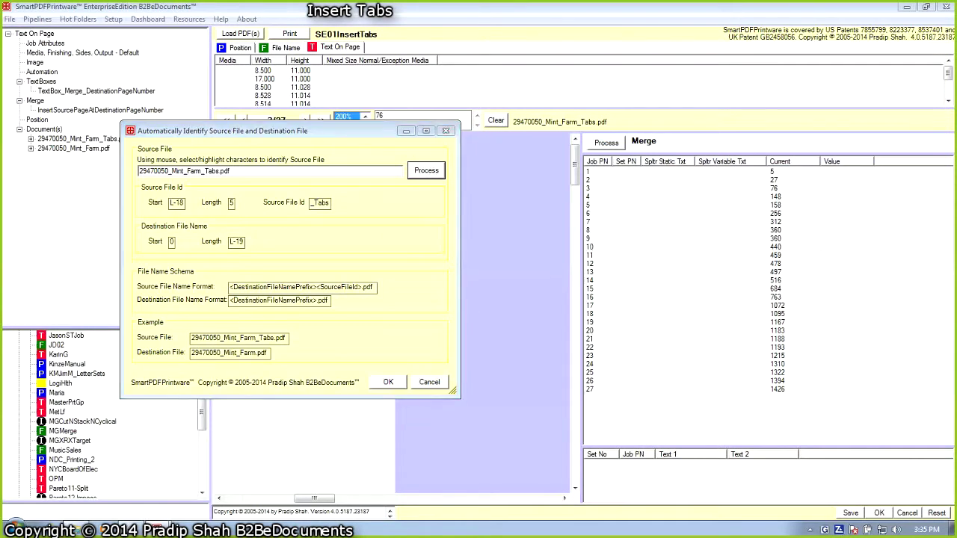
pyautogui.press('Return')
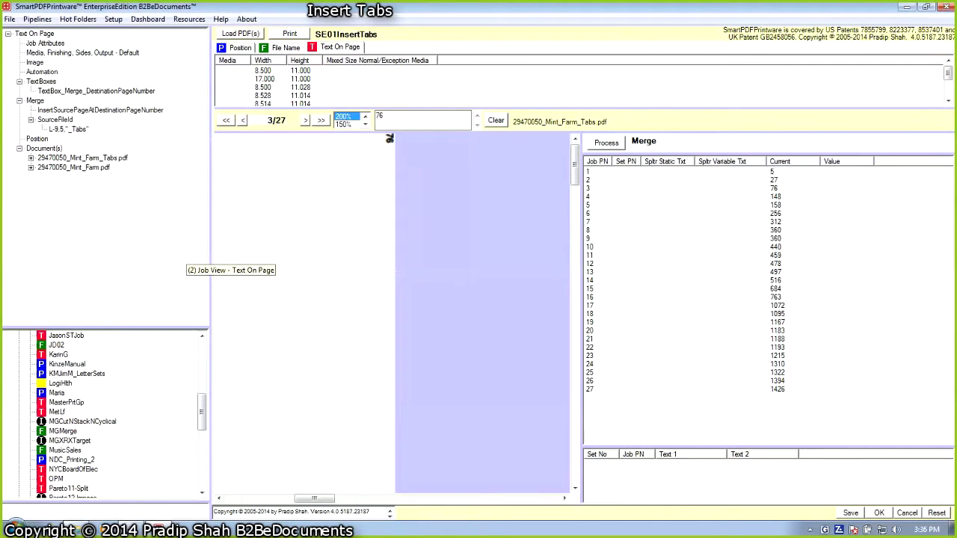
# In the job attributes, choose the OcePS-JDF-Canon print server JCL and the ZZZ PDFOnly To File system
pyautogui.doubleClick(45, 42)
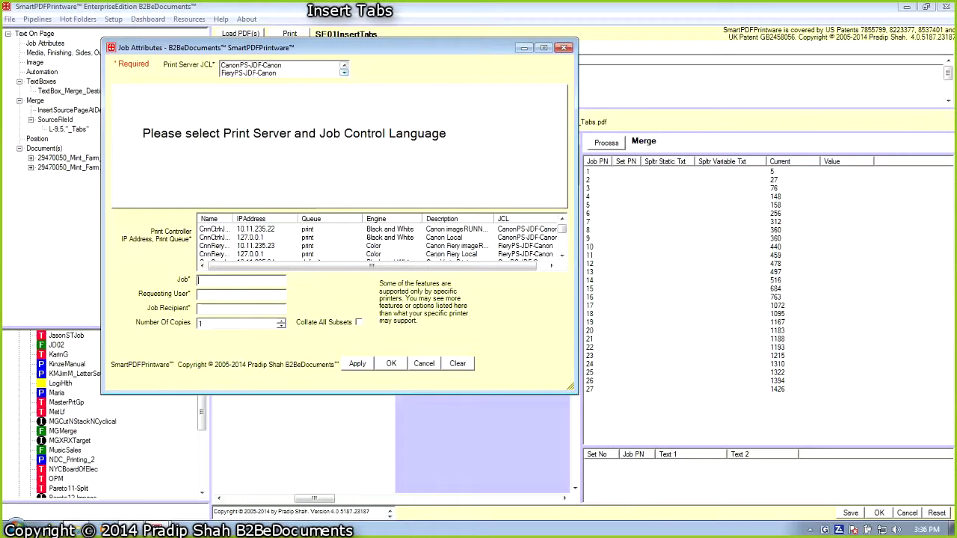
pyautogui.click(344, 73)
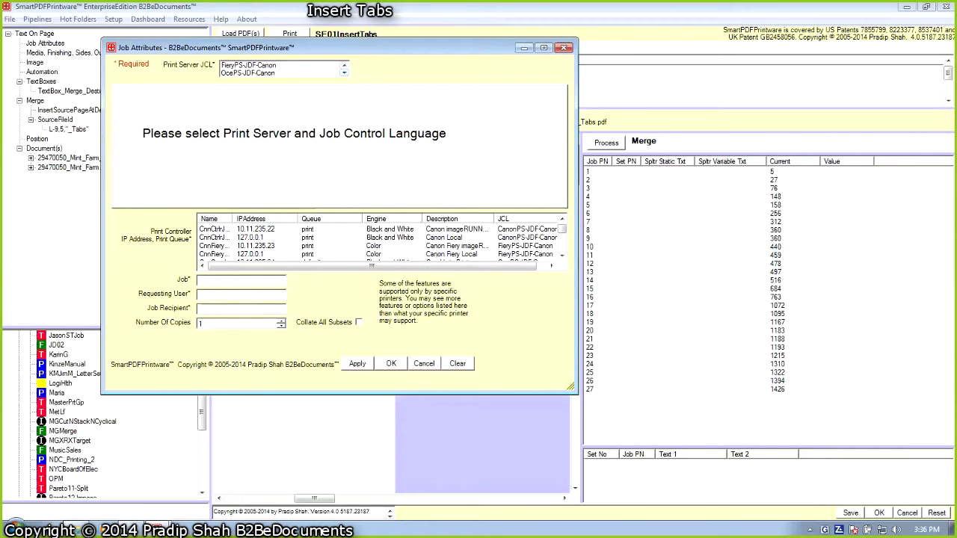
pyautogui.click(344, 65)
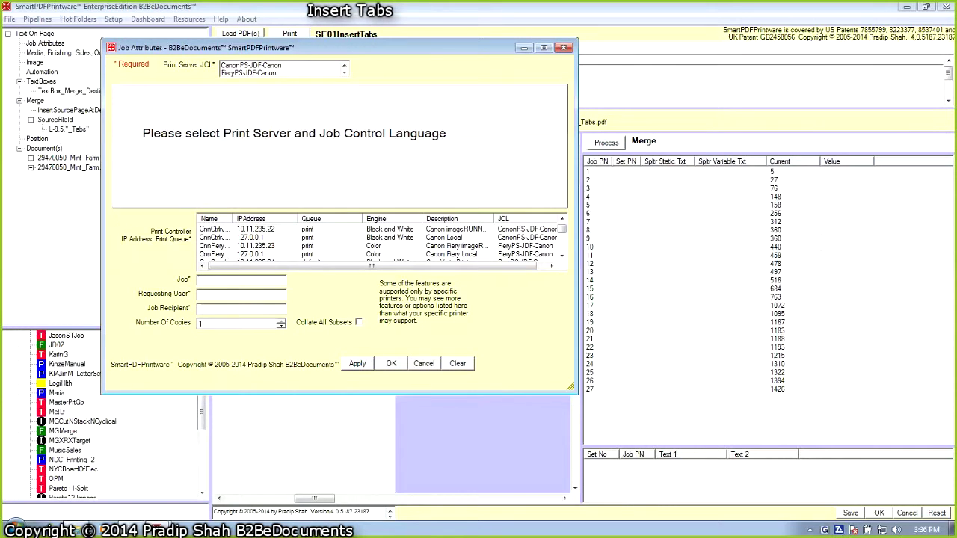
pyautogui.click(280, 72)
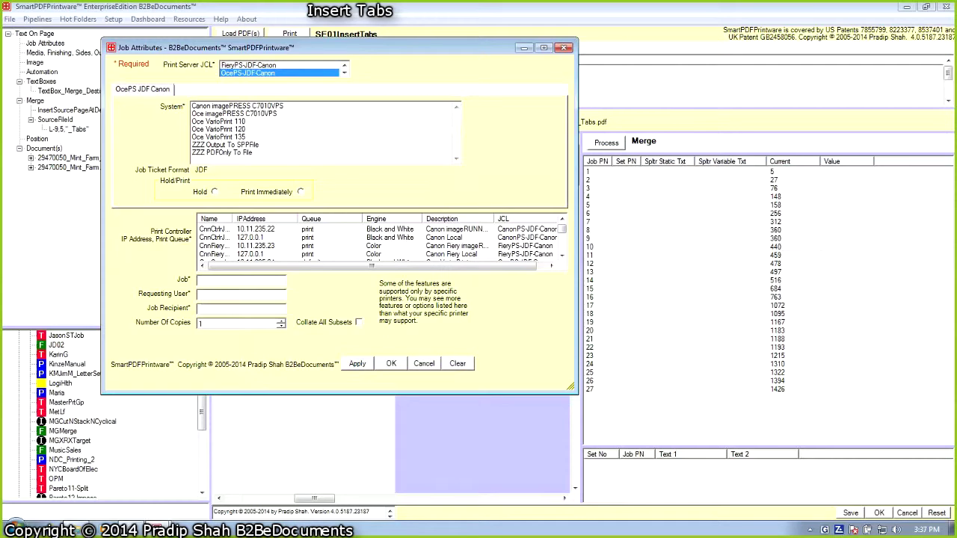
pyautogui.click(222, 152)
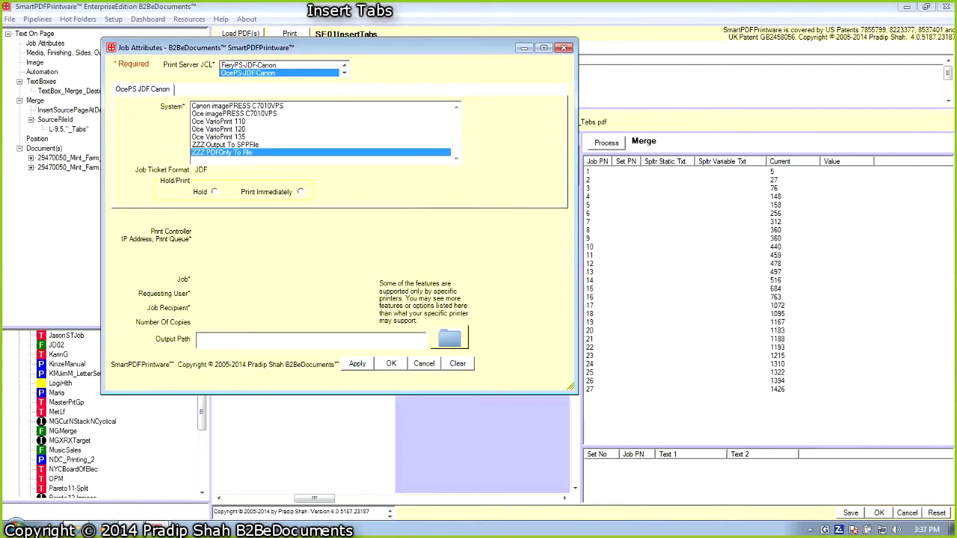
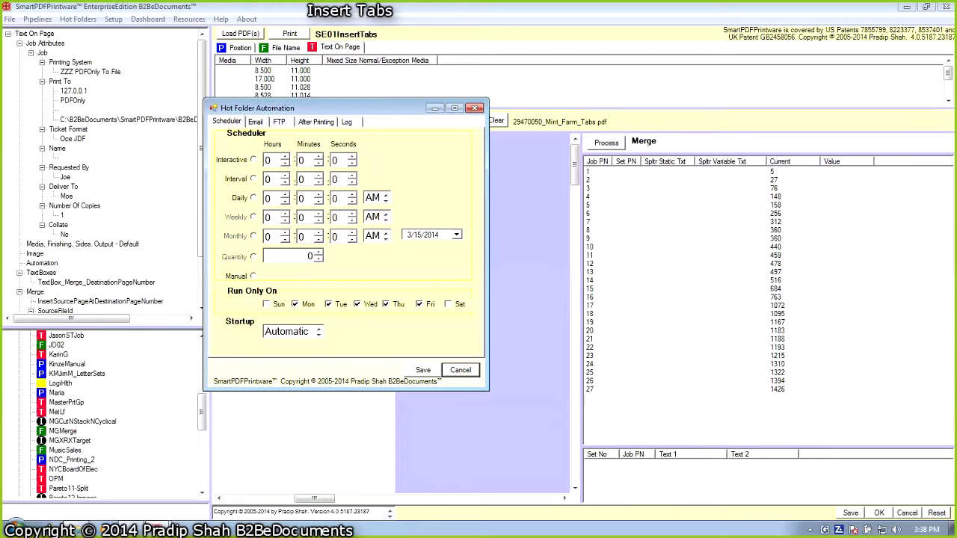
# Set the hot folder automation schedule to Manual and save the hot folder setup
pyautogui.click(252, 276)
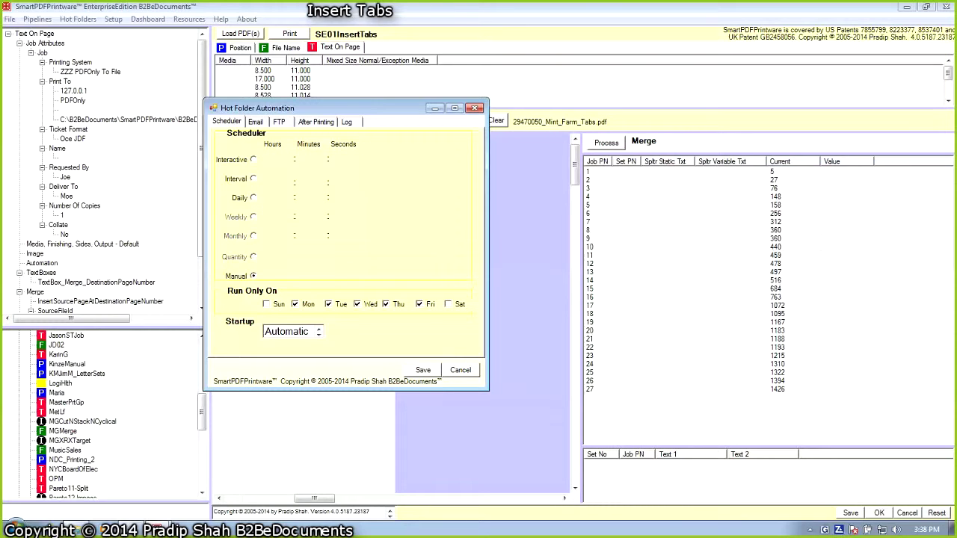
pyautogui.press('Return')
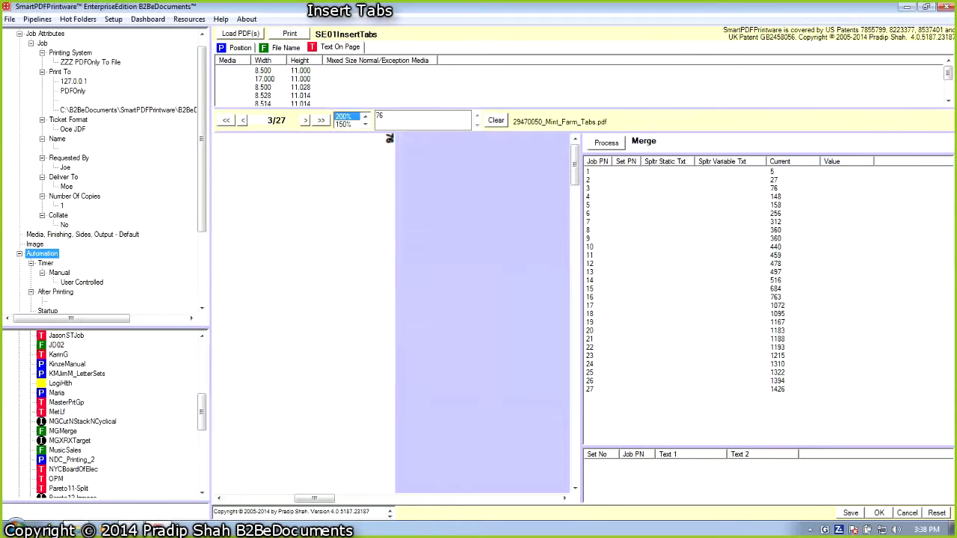
pyautogui.click(851, 513)
# Open the Print and Finish window for the SE01InsertTabs job
pyautogui.press('Tab')
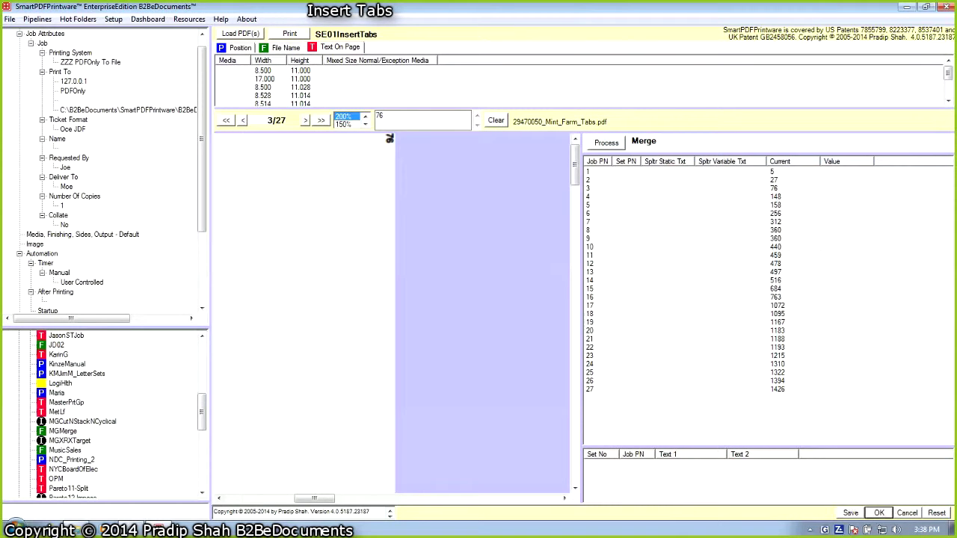
pyautogui.press('Tab')
pyautogui.press('Tab')
pyautogui.press('Tab')
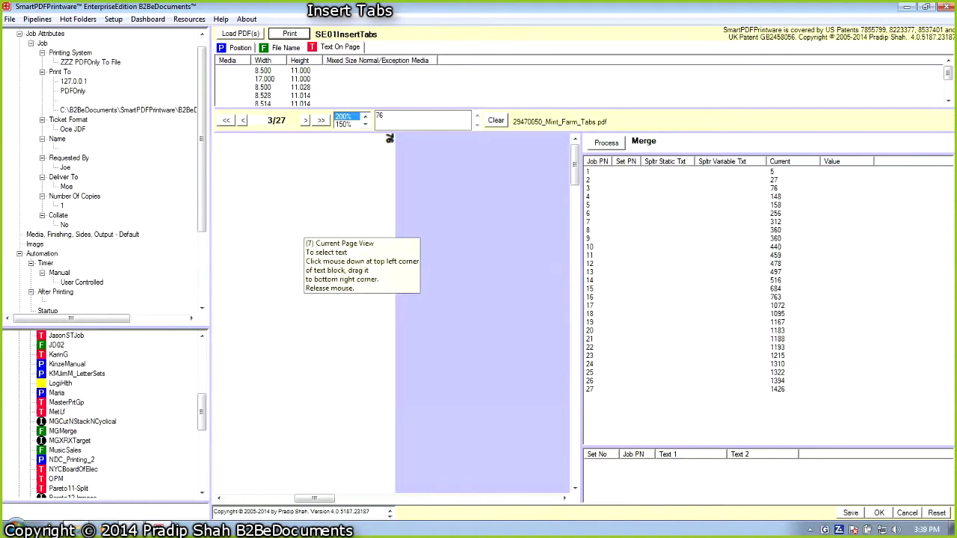
pyautogui.press('Return')
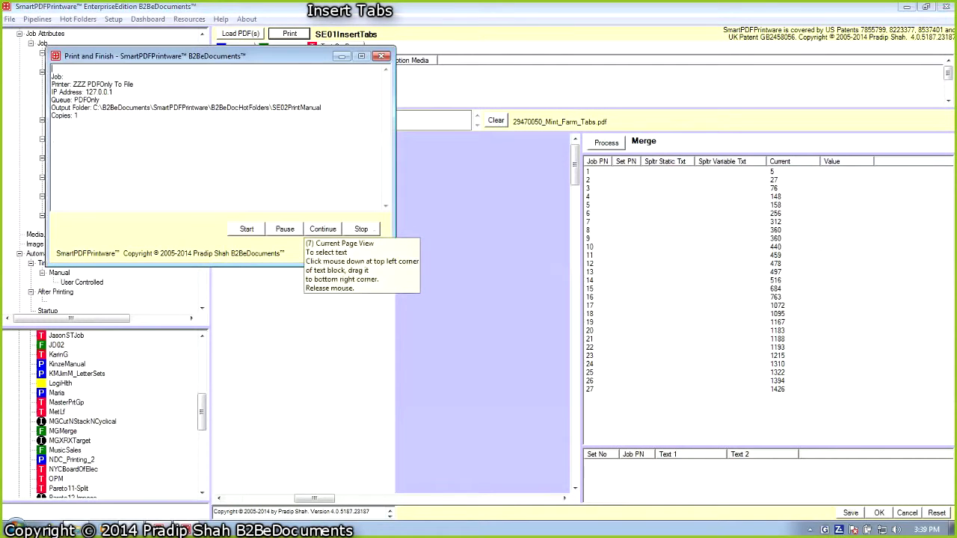
# Start the SE01InsertTabs print job and enlarge page 5 of the merged 29470050_Mint_Farm_withTabs.pdf to 300%
pyautogui.press('Return')
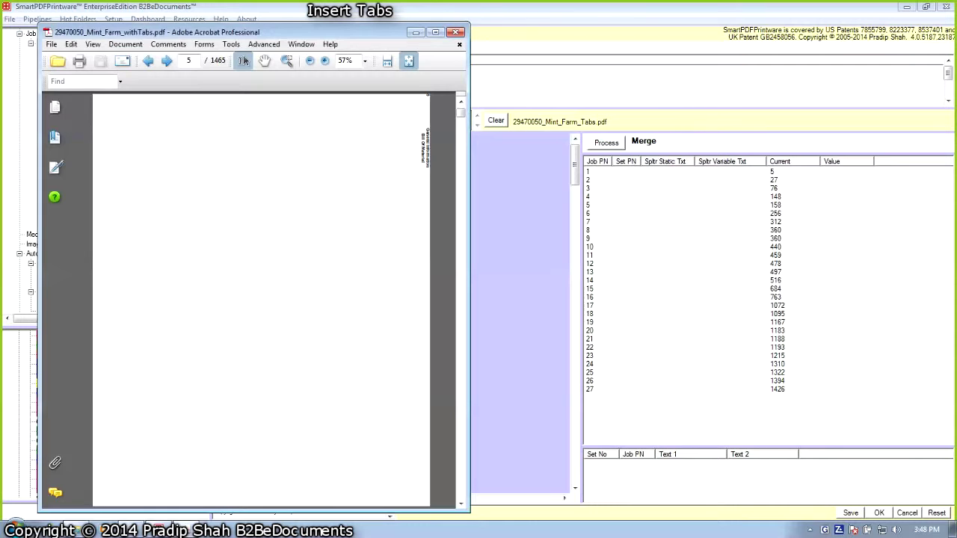
pyautogui.hotkey('ctrl', '=')
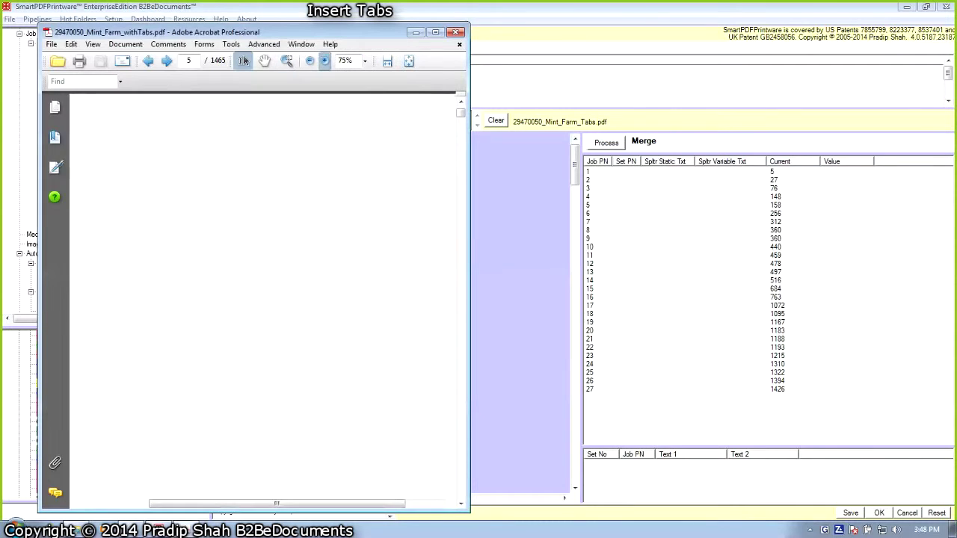
pyautogui.hotkey('ctrl', '=')
pyautogui.hotkey('ctrl', '=')
pyautogui.hotkey('ctrl', '=')
pyautogui.hotkey('ctrl', '=')
pyautogui.hotkey('ctrl', '=')
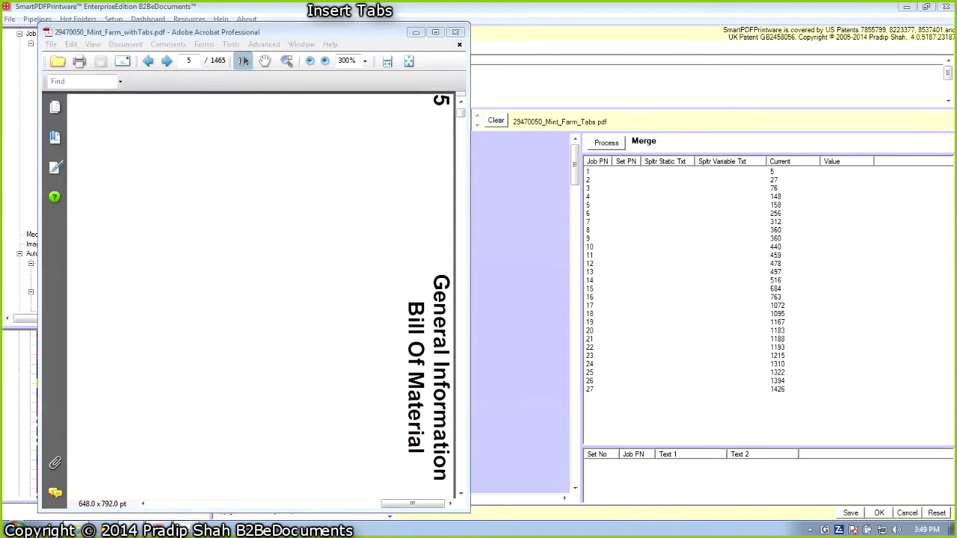
# Go through the merged PDF to the tab pages labelled 27 and 76, comparing them with the Merge list's page numbers
pyautogui.moveTo(784, 174)
pyautogui.mouseDown()
pyautogui.moveTo(753, 178)
pyautogui.moveTo(788, 181)
pyautogui.moveTo(778, 173)
pyautogui.mouseUp()
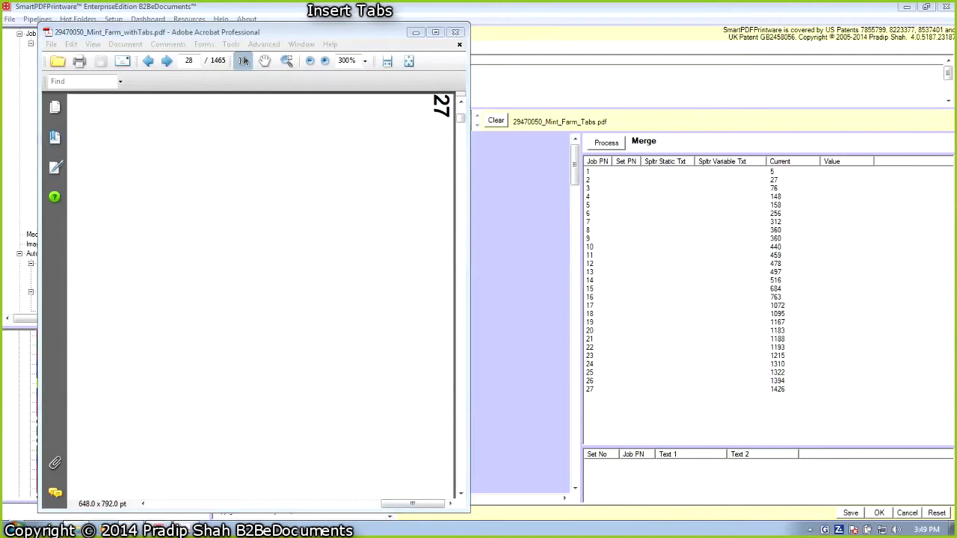
pyautogui.scroll(-3, 262, 299)
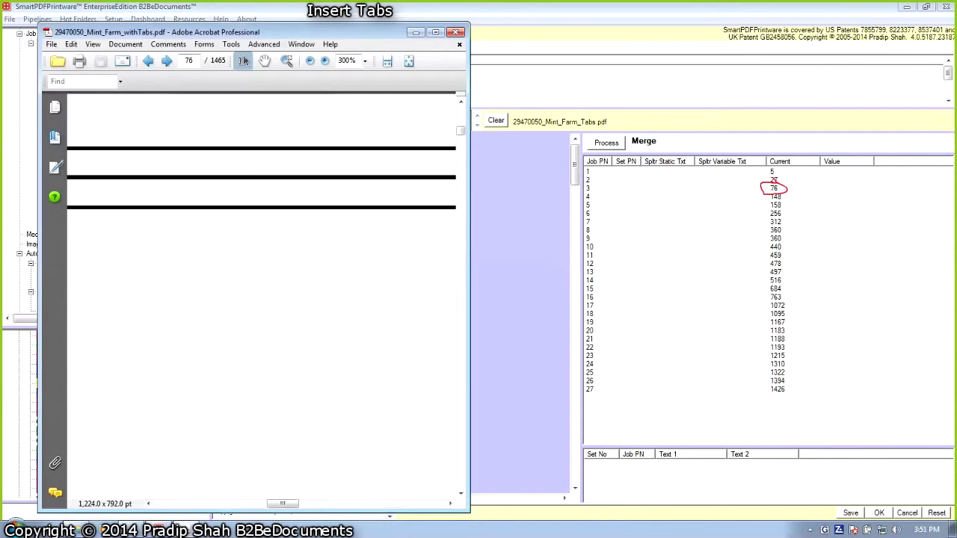
pyautogui.click(166, 60)
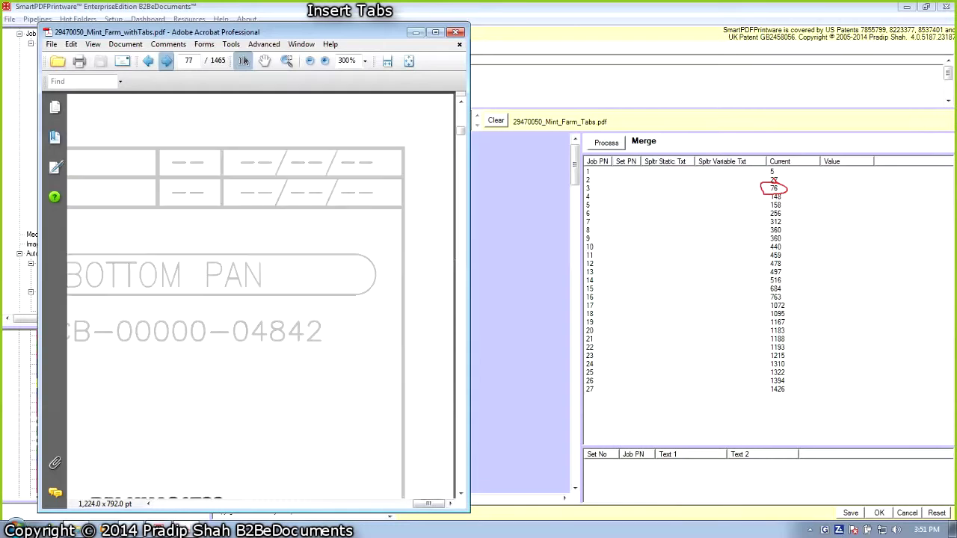
pyautogui.click(166, 61)
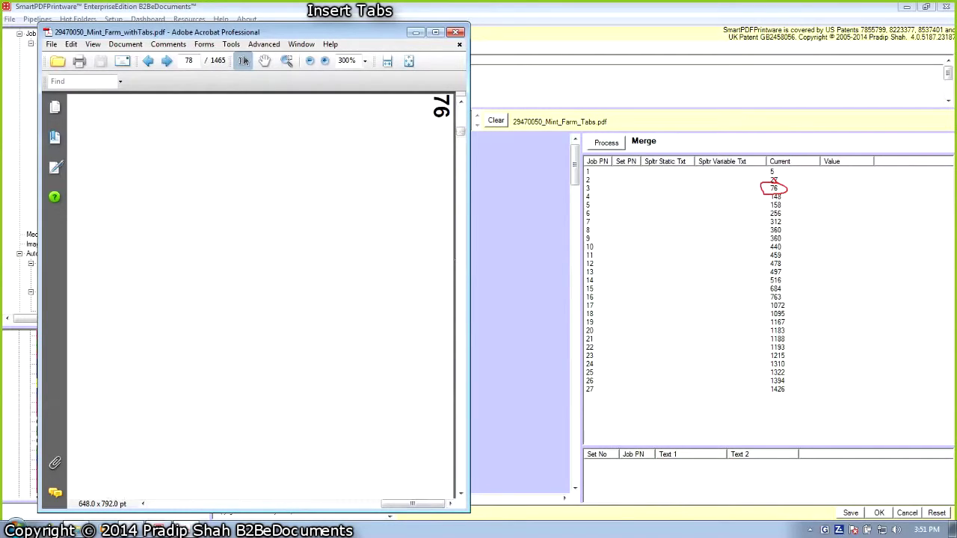
# Examine the printed page number at the foot of the page following tab 76 in the merged PDF
pyautogui.press('Escape')
pyautogui.click(460, 493)
pyautogui.click(460, 494)
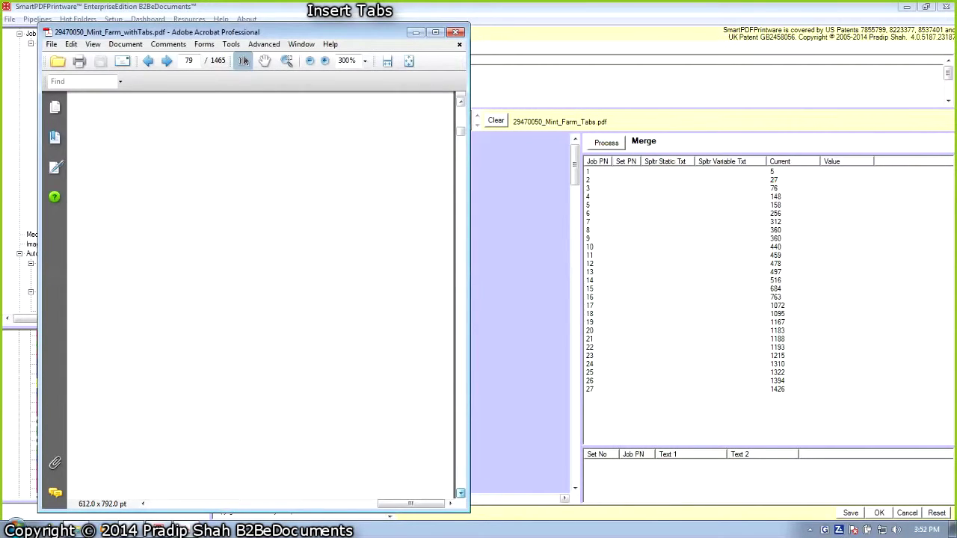
pyautogui.click(460, 494)
pyautogui.click(460, 493)
pyautogui.hotkey('ctrl', '2')
pyautogui.moveTo(289, 418); pyautogui.dragTo(295, 453)
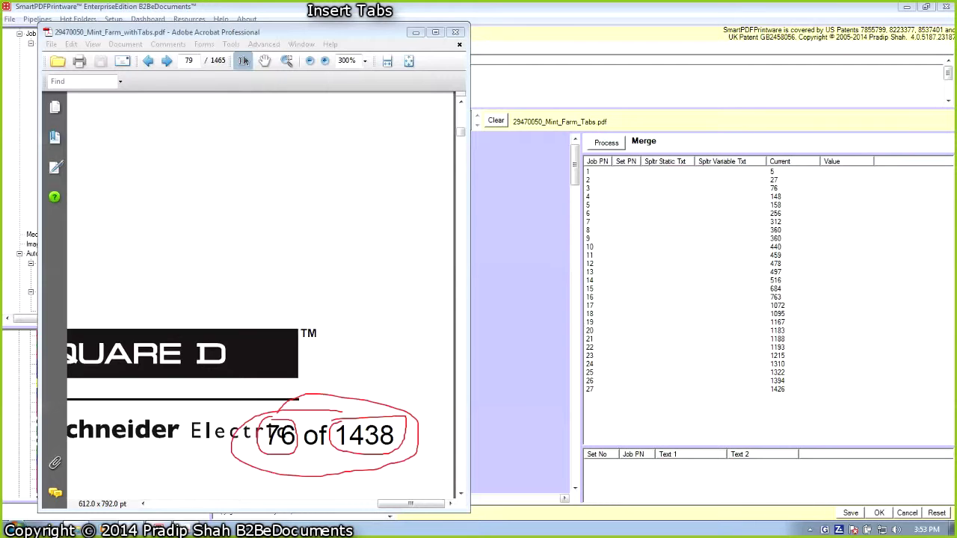
# Close the merged PDF and locate the SE02PrintManual hot folder in the hot folder list
pyautogui.click(455, 32)
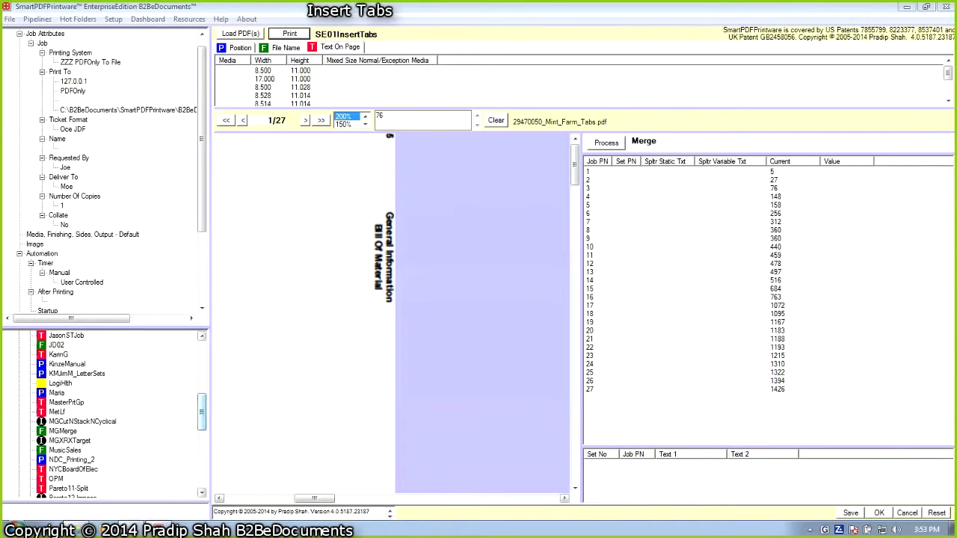
pyautogui.scroll(-4, 105, 415)
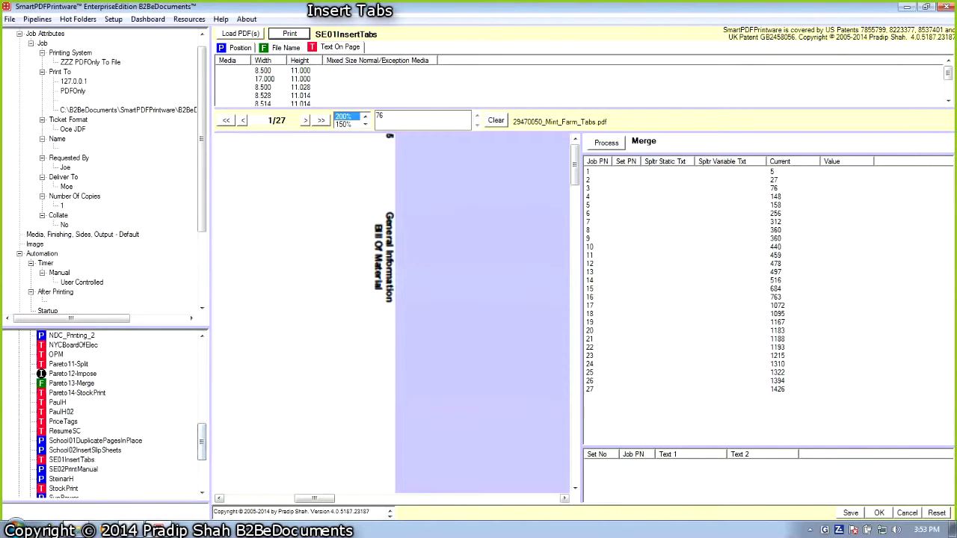
pyautogui.moveTo(87, 465)
pyautogui.mouseDown()
pyautogui.moveTo(45, 464)
pyautogui.moveTo(37, 475)
pyautogui.moveTo(99, 477)
pyautogui.moveTo(101, 467)
pyautogui.moveTo(79, 463)
pyautogui.mouseUp()
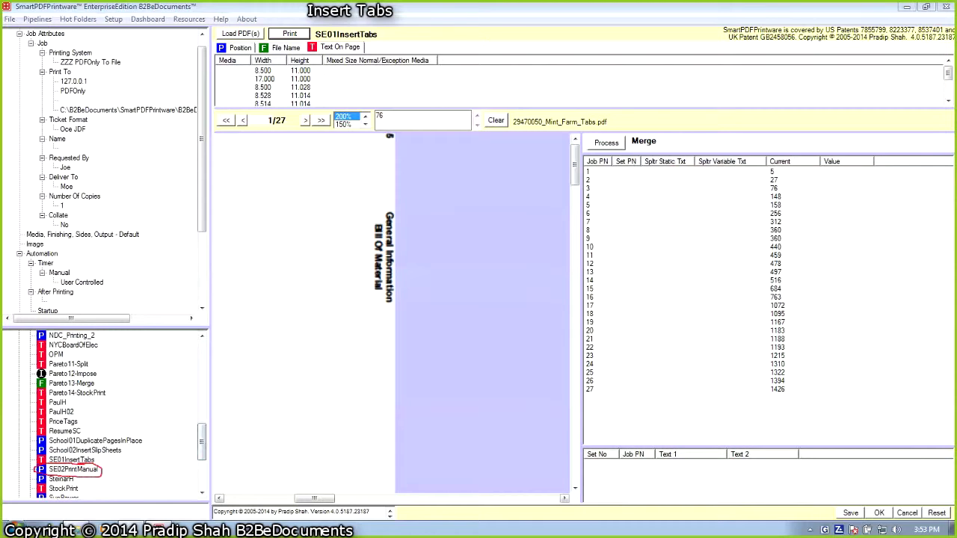